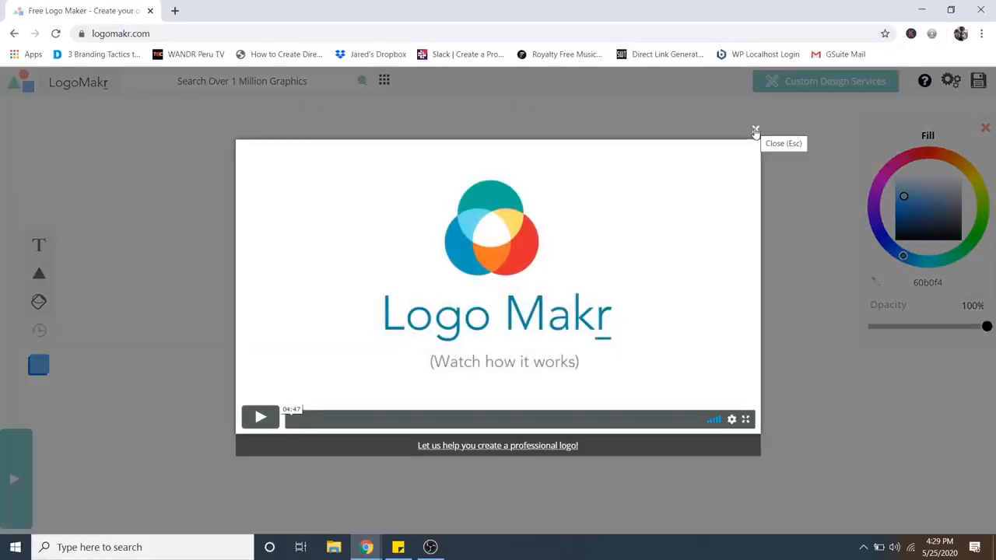
Close the intro video and search the graphics library for bow tie.
{"action": "left_click", "coordinate": [754, 132]}
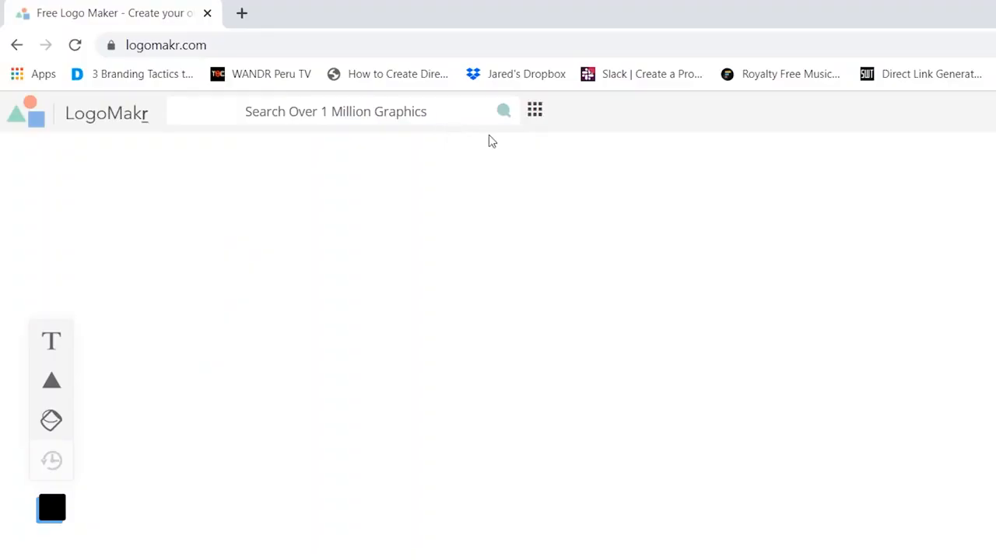
{"action": "left_click", "coordinate": [534, 113]}
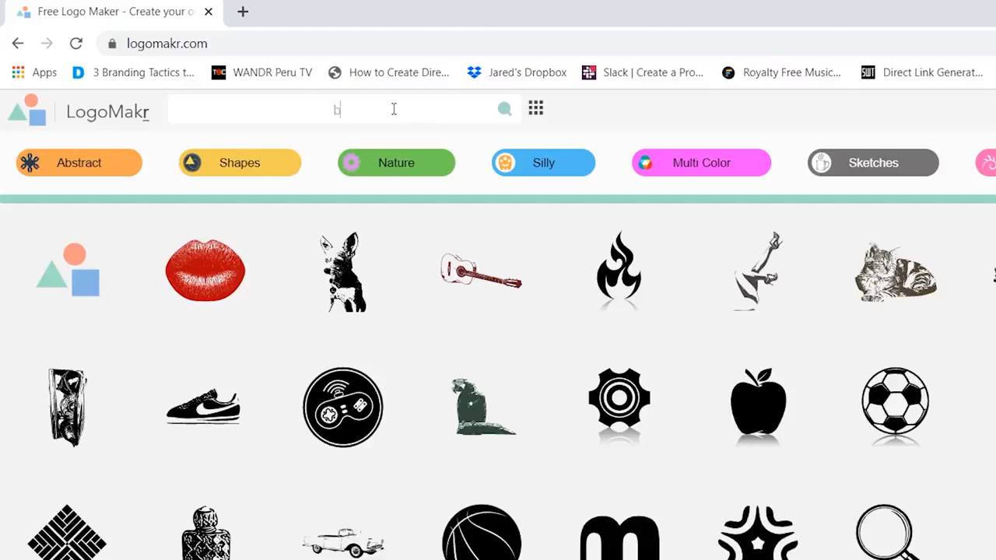
{"action": "key", "text": "Return"}
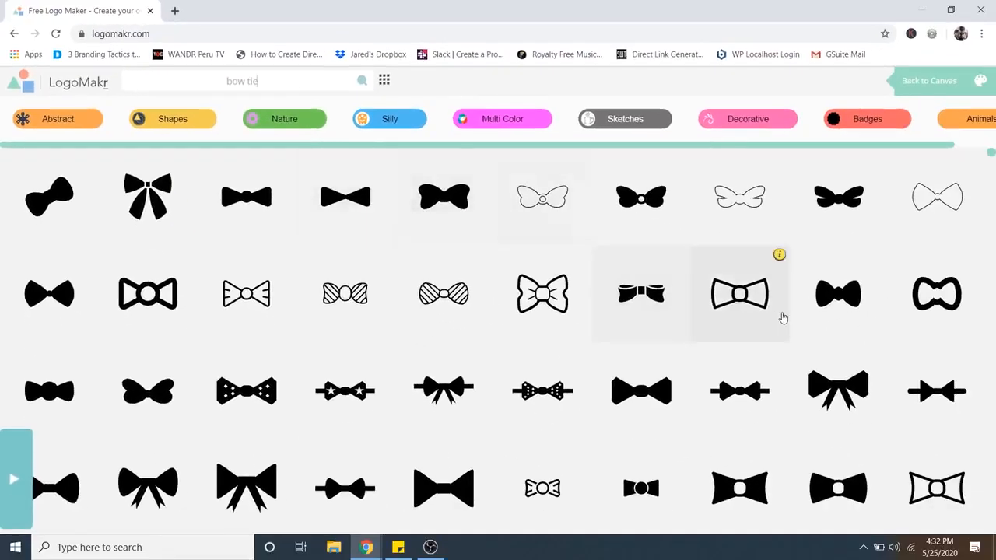
Browse the bow tie results and add the solid black bow tie with a square knot to the canvas.
{"action": "scroll", "coordinate": [783, 318], "scroll_direction": "down", "scroll_amount": 4}
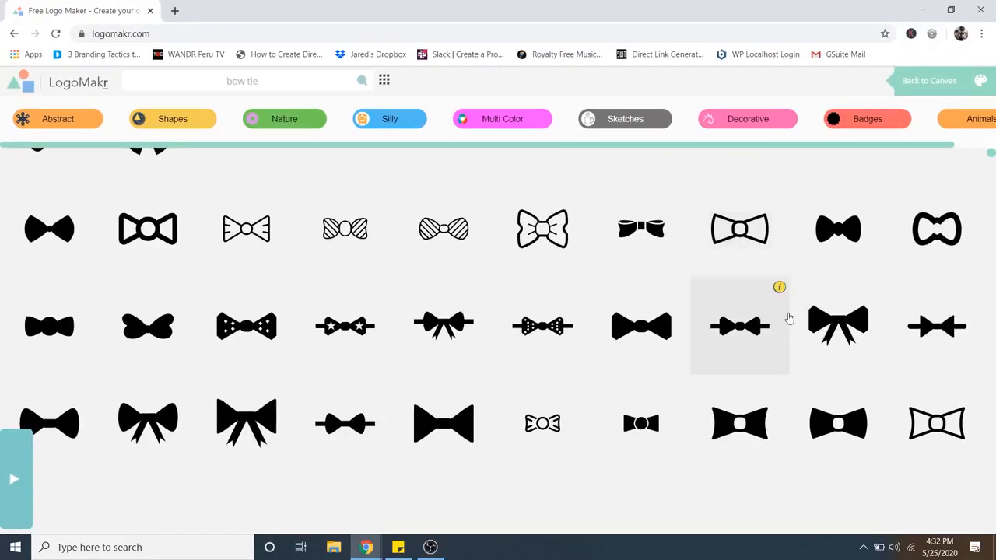
{"action": "scroll", "coordinate": [788, 319], "scroll_direction": "down", "scroll_amount": 4}
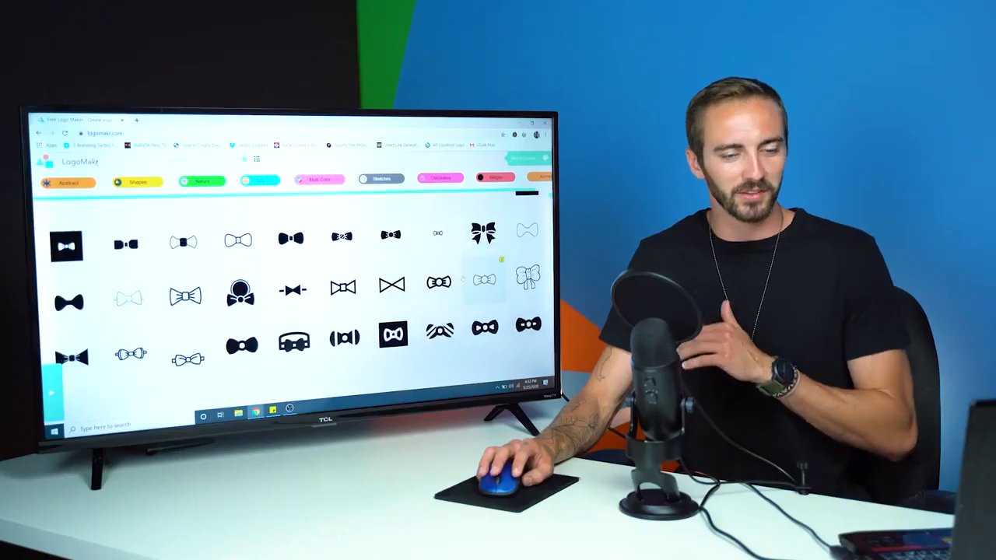
{"action": "scroll", "coordinate": [462, 278], "scroll_direction": "down", "scroll_amount": 4}
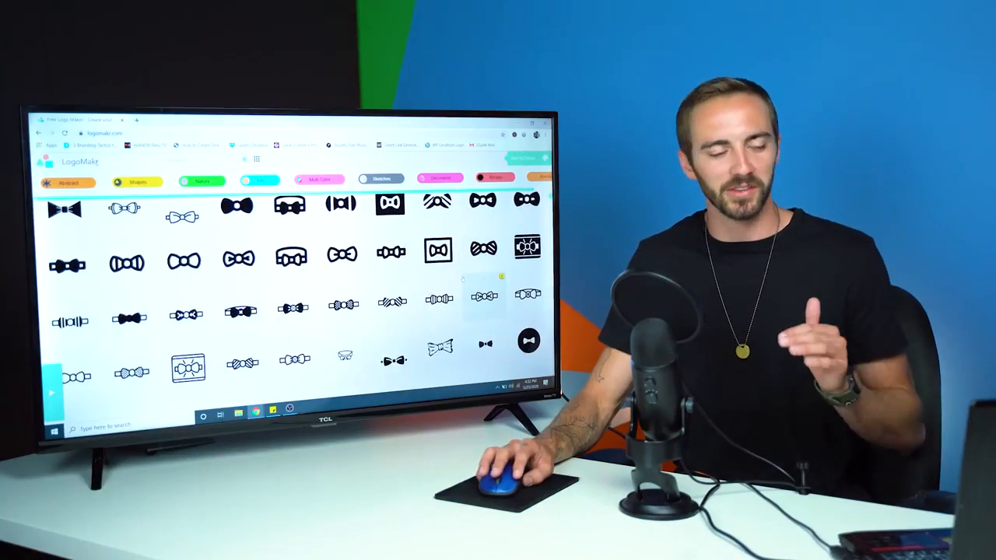
{"action": "scroll", "coordinate": [462, 278], "scroll_direction": "down", "scroll_amount": 1}
{"action": "scroll", "coordinate": [462, 278], "scroll_direction": "down", "scroll_amount": 5}
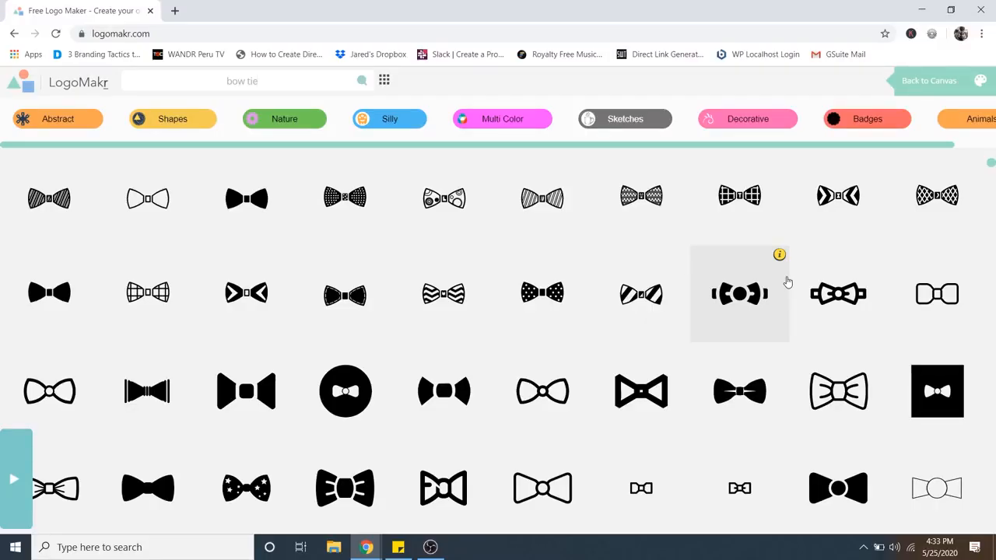
{"action": "left_click", "coordinate": [50, 294]}
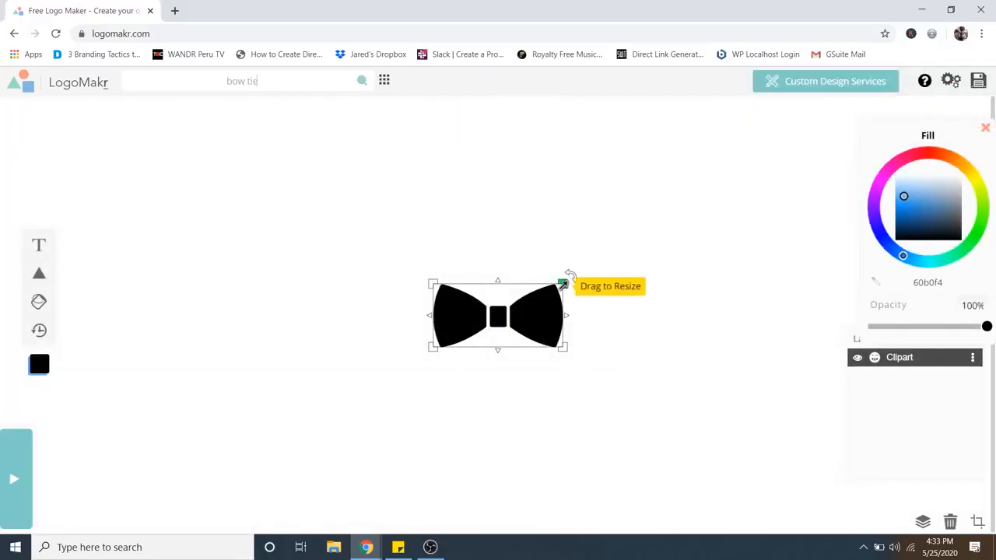
Resize the bow tie smaller and position it in the centre of the canvas.
{"action": "left_click_drag", "start_coordinate": [563, 282], "coordinate": [653, 228]}
{"action": "left_click_drag", "start_coordinate": [616, 274], "coordinate": [531, 360]}
{"action": "left_click_drag", "start_coordinate": [555, 306], "coordinate": [508, 363]}
{"action": "left_click", "coordinate": [620, 333]}
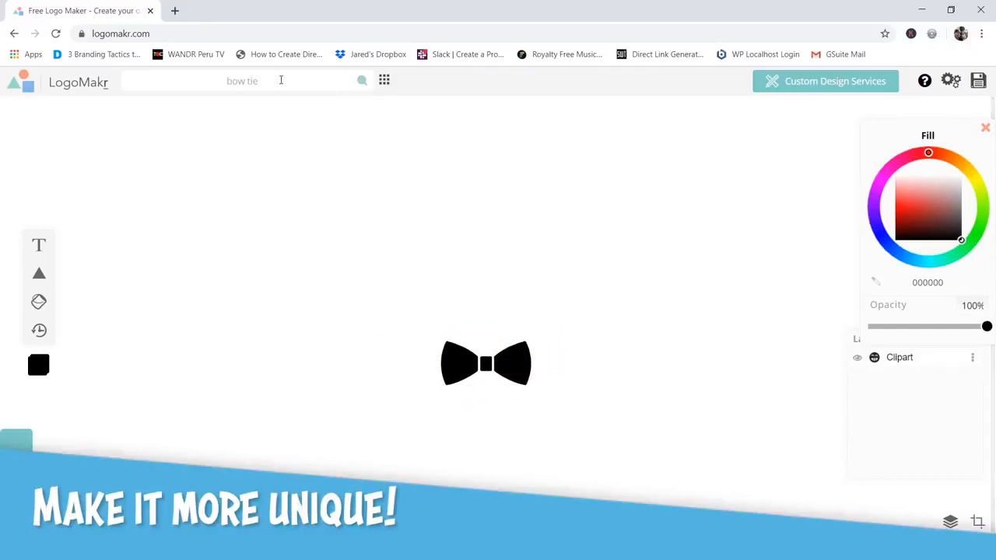
Search the graphics for hair and add the short spiky hairstyle to the canvas.
{"action": "left_click", "coordinate": [281, 81]}
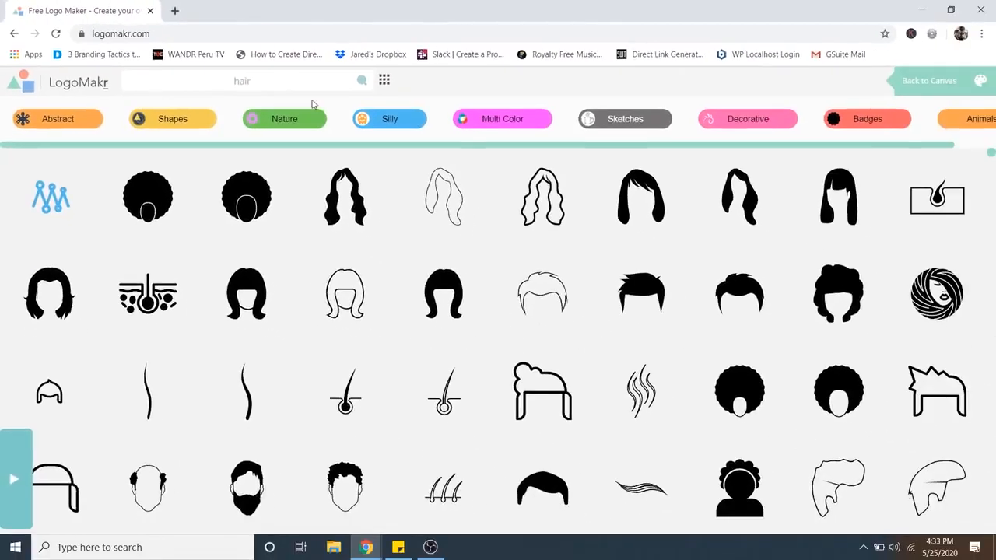
{"action": "left_click", "coordinate": [643, 291]}
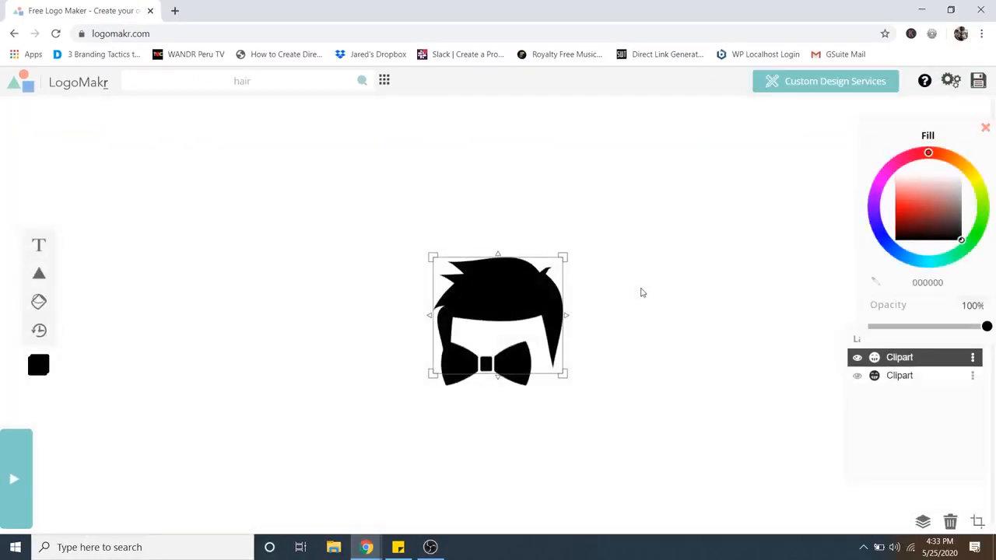
Move the hair upward and the bow tie downward to open space between them.
{"action": "left_click_drag", "start_coordinate": [510, 298], "coordinate": [500, 207]}
{"action": "left_click_drag", "start_coordinate": [511, 359], "coordinate": [510, 400]}
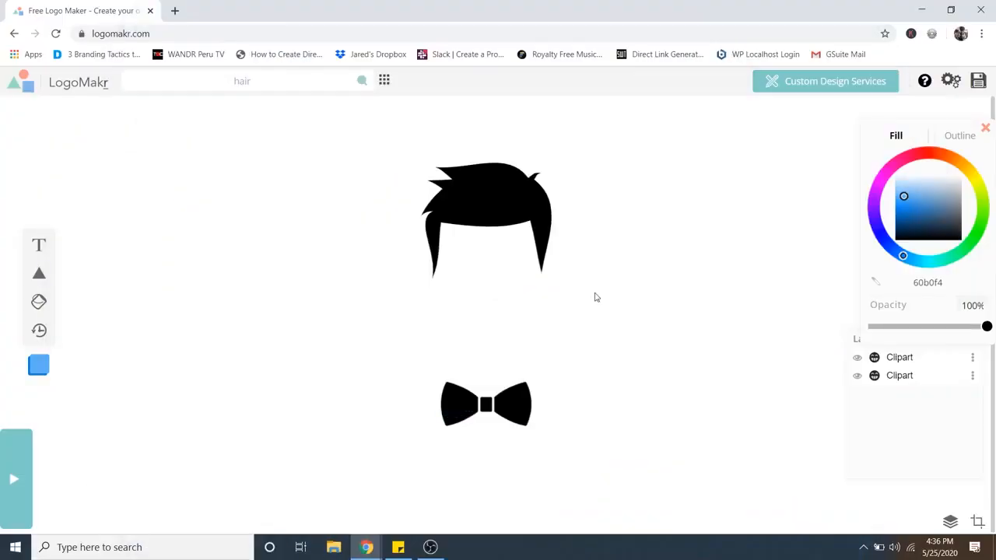
{"action": "left_click", "coordinate": [537, 265]}
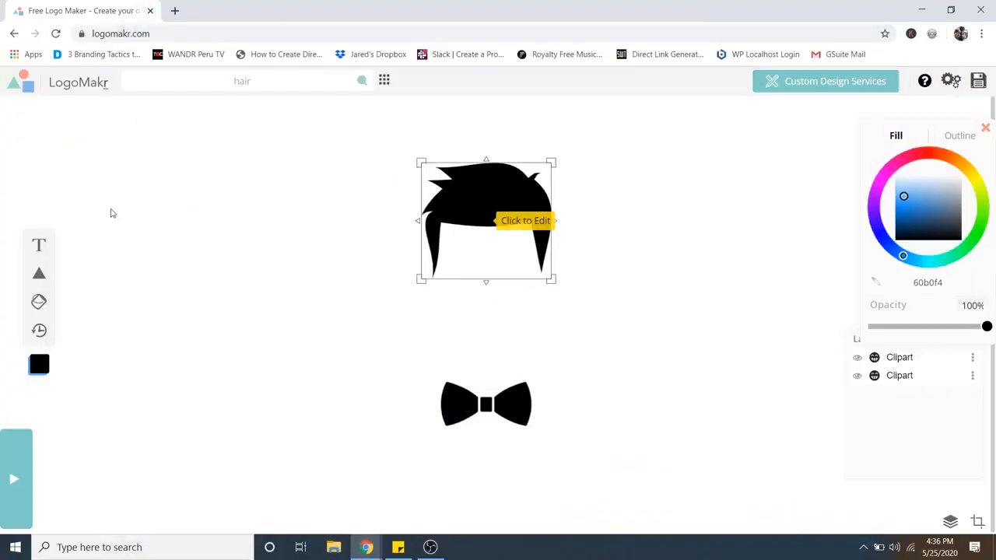
Add a text box reading CLEAN CUT.
{"action": "left_click", "coordinate": [39, 246]}
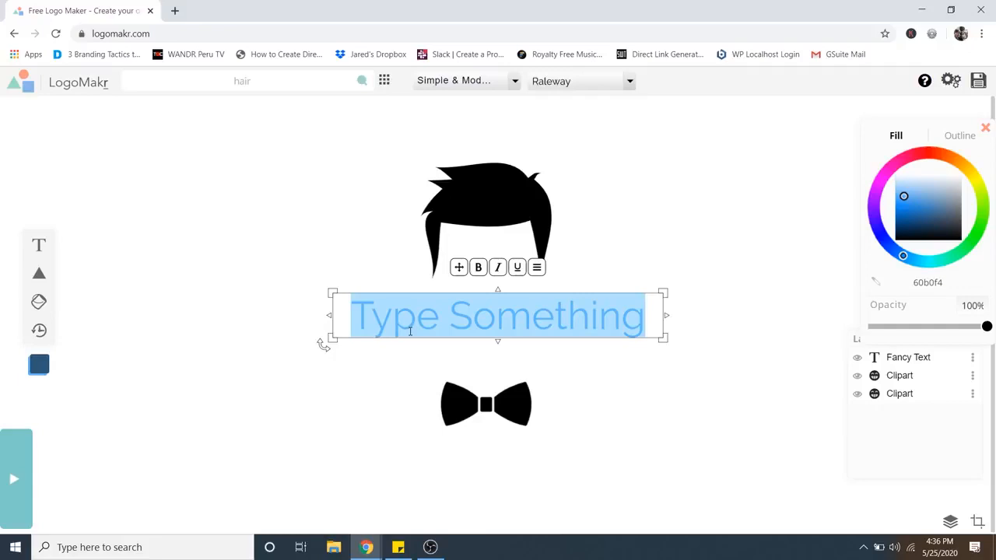
{"action": "type", "text": "CLEAN CUT"}
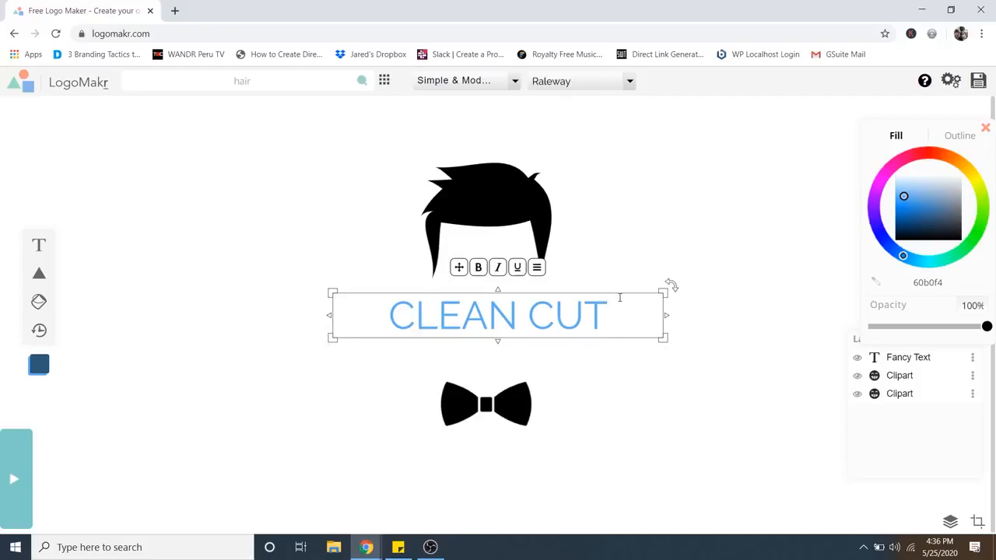
Enlarge the CLEAN CUT text and place it between the hair and the bow tie.
{"action": "left_click_drag", "start_coordinate": [667, 284], "coordinate": [668, 265]}
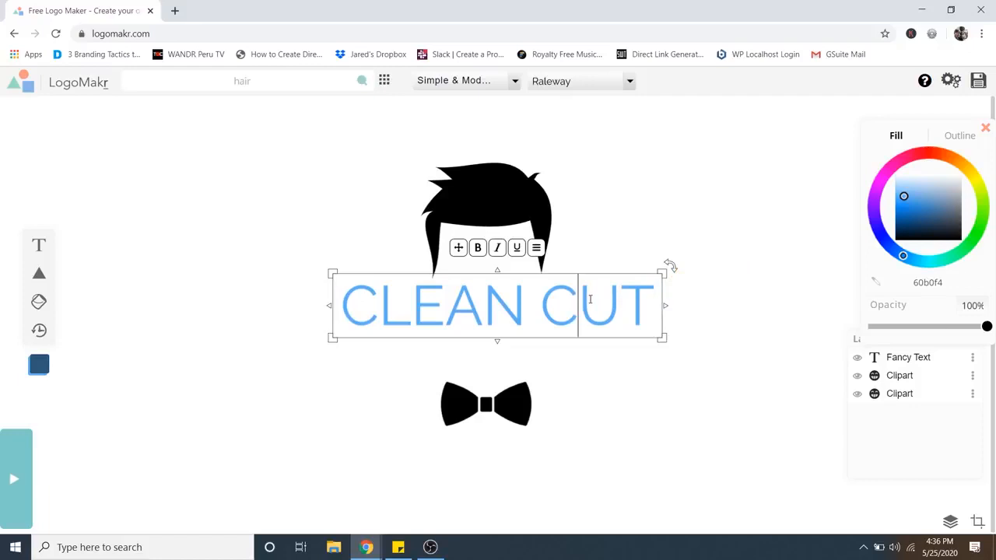
{"action": "left_click", "coordinate": [766, 315]}
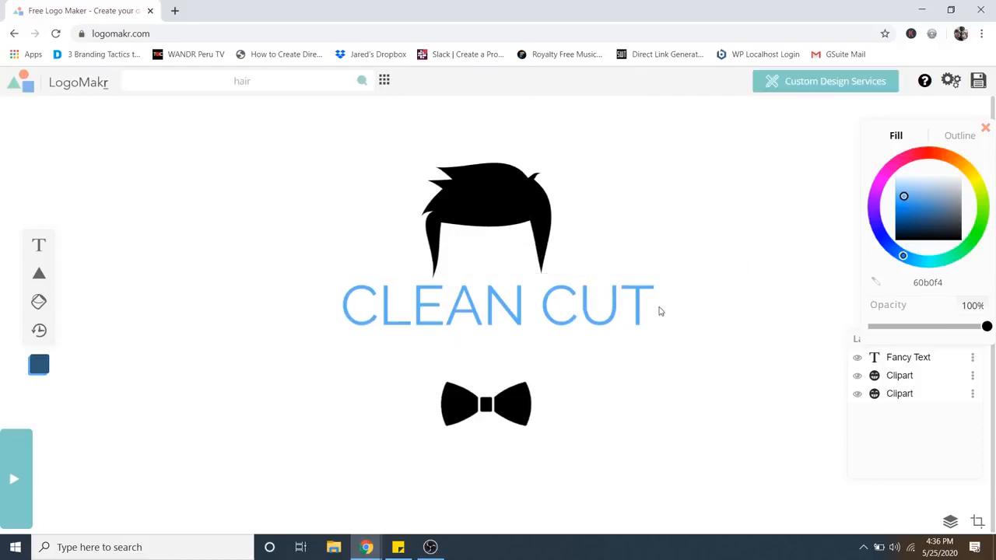
{"action": "left_click_drag", "start_coordinate": [593, 309], "coordinate": [574, 327]}
{"action": "left_click", "coordinate": [787, 332]}
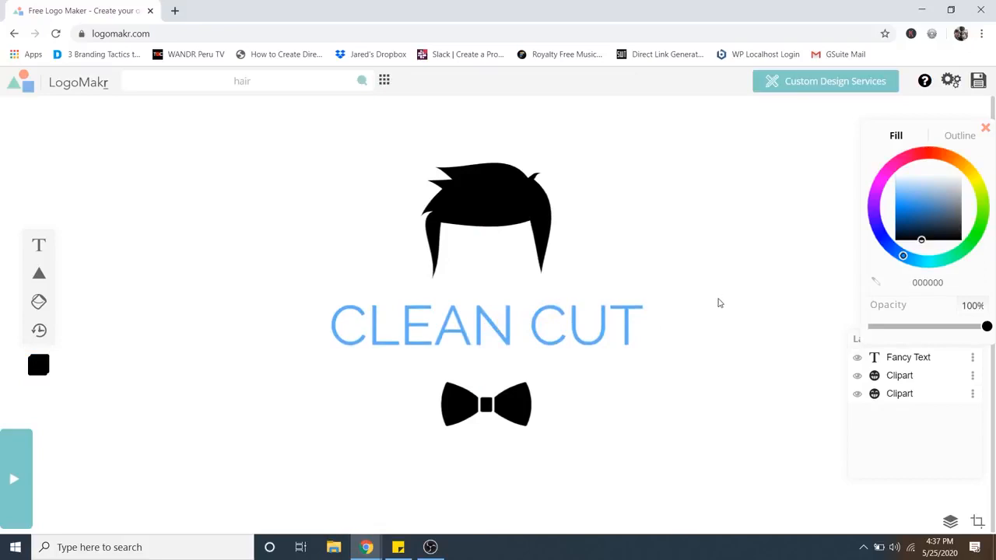
Set the CLEAN CUT text's fill colour to black.
{"action": "left_click", "coordinate": [604, 315]}
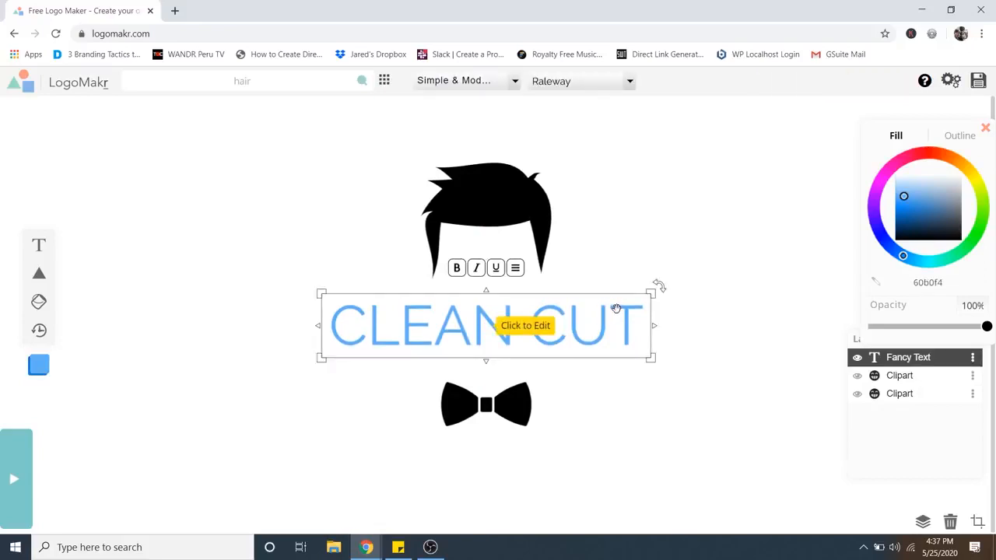
{"action": "left_click_drag", "start_coordinate": [929, 185], "coordinate": [936, 247]}
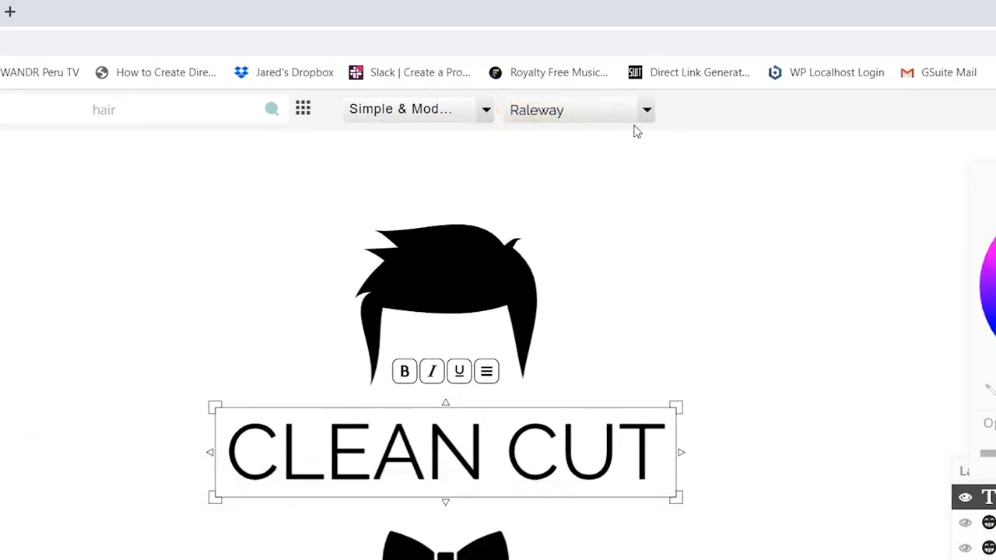
Try the Fun & Funky font category with Arbutus and browse its fonts.
{"action": "left_click", "coordinate": [483, 113]}
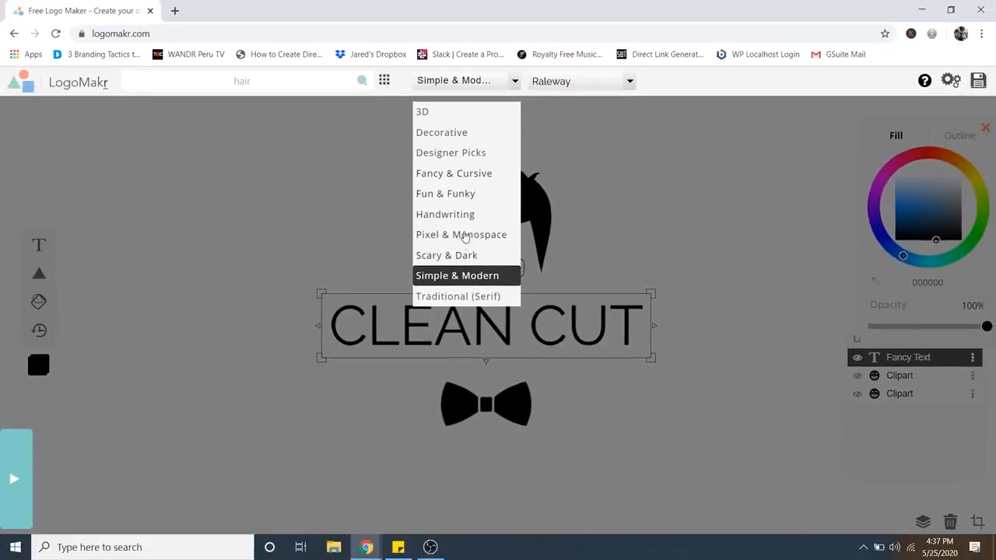
{"action": "left_click", "coordinate": [459, 200]}
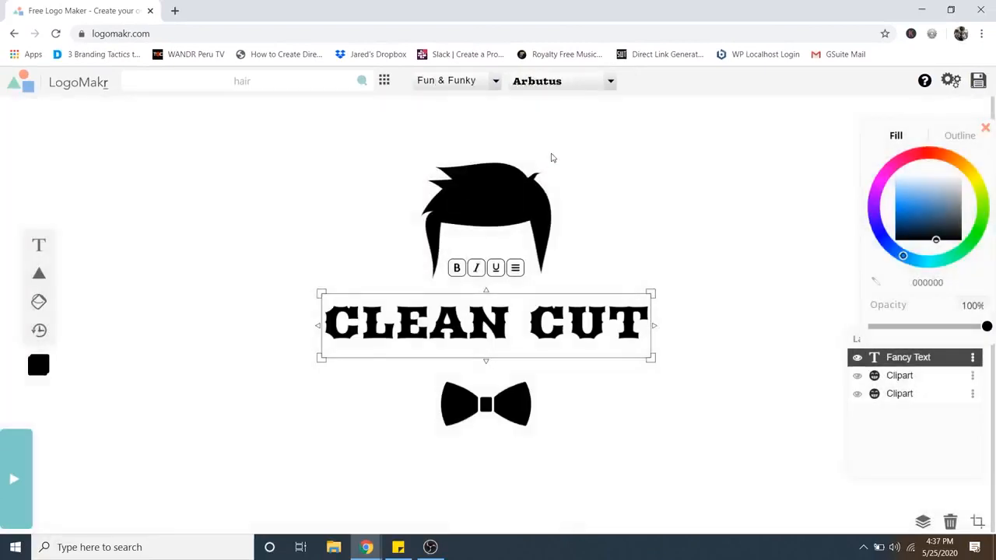
{"action": "left_click", "coordinate": [609, 81]}
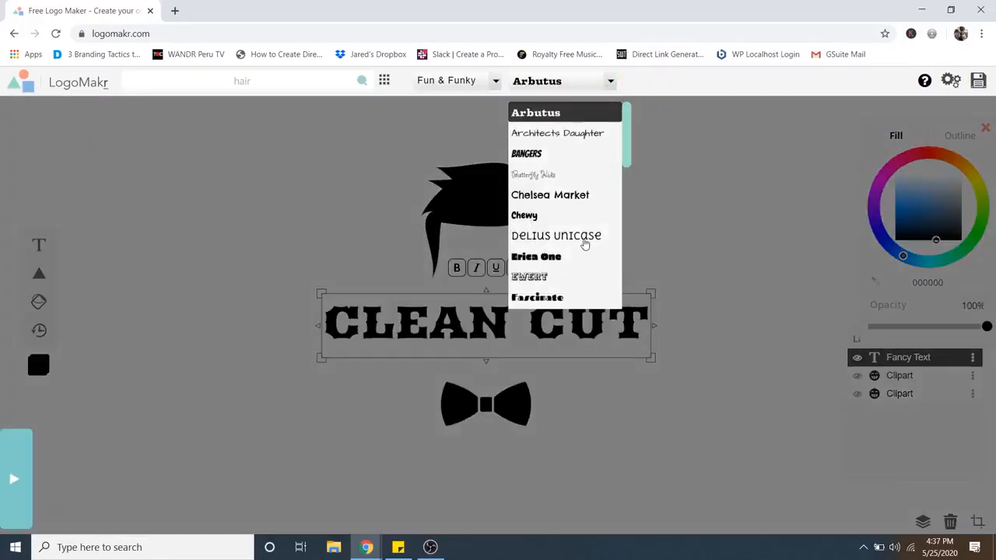
{"action": "scroll", "coordinate": [585, 244], "scroll_direction": "down", "scroll_amount": 1}
{"action": "scroll", "coordinate": [585, 243], "scroll_direction": "up", "scroll_amount": 1}
Set the text's font to Comfortaa from the Simple & Modern category.
{"action": "left_click", "coordinate": [495, 83]}
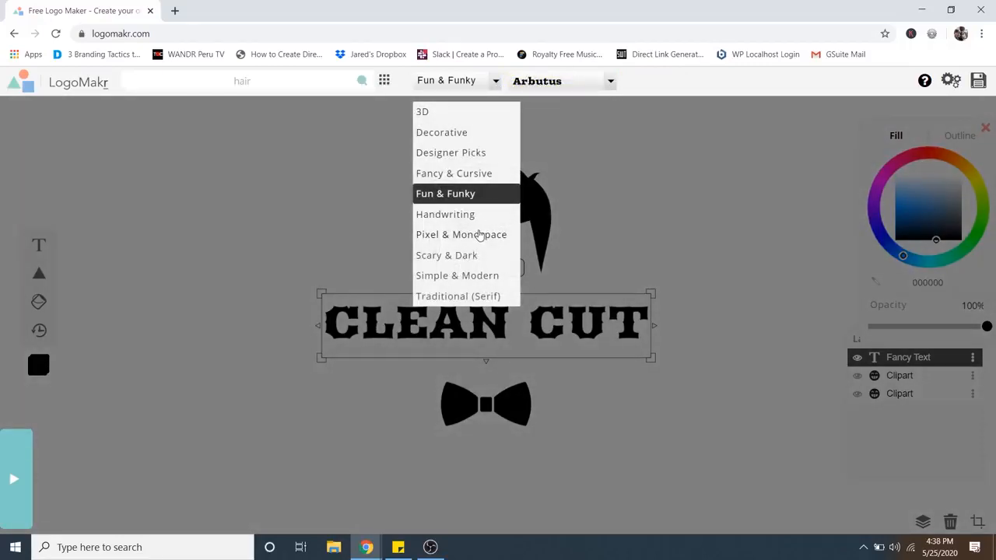
{"action": "left_click", "coordinate": [469, 276]}
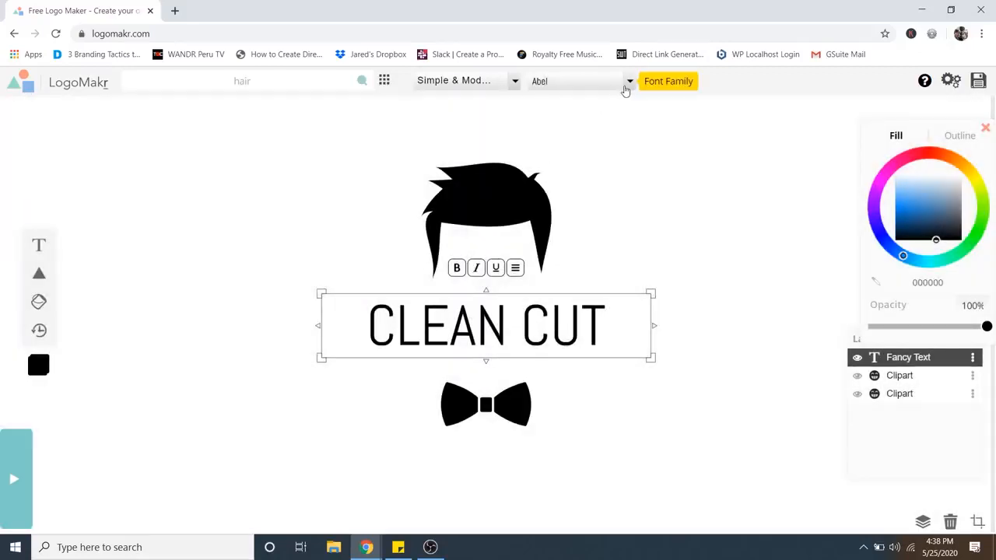
{"action": "left_click", "coordinate": [627, 82]}
{"action": "scroll", "coordinate": [591, 189], "scroll_direction": "down", "scroll_amount": 1}
{"action": "scroll", "coordinate": [591, 189], "scroll_direction": "down", "scroll_amount": 3}
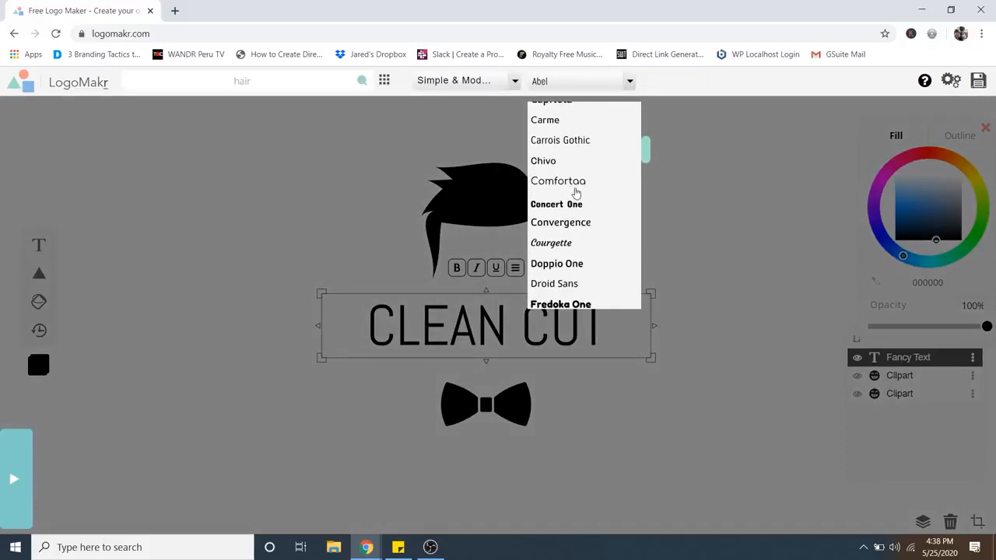
{"action": "left_click", "coordinate": [565, 183]}
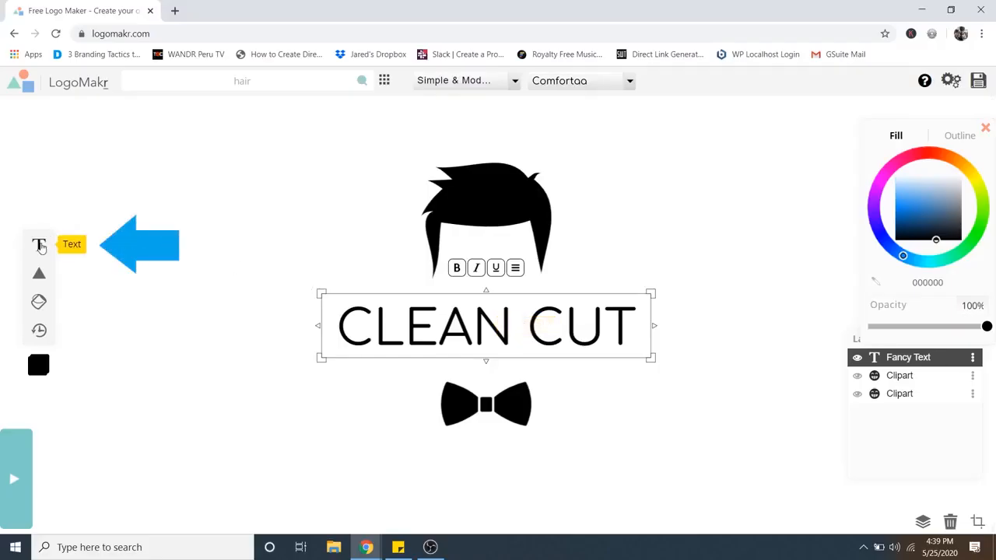
Add a second text box reading CUT, move it beside the logo, and colour it black.
{"action": "left_click", "coordinate": [40, 245]}
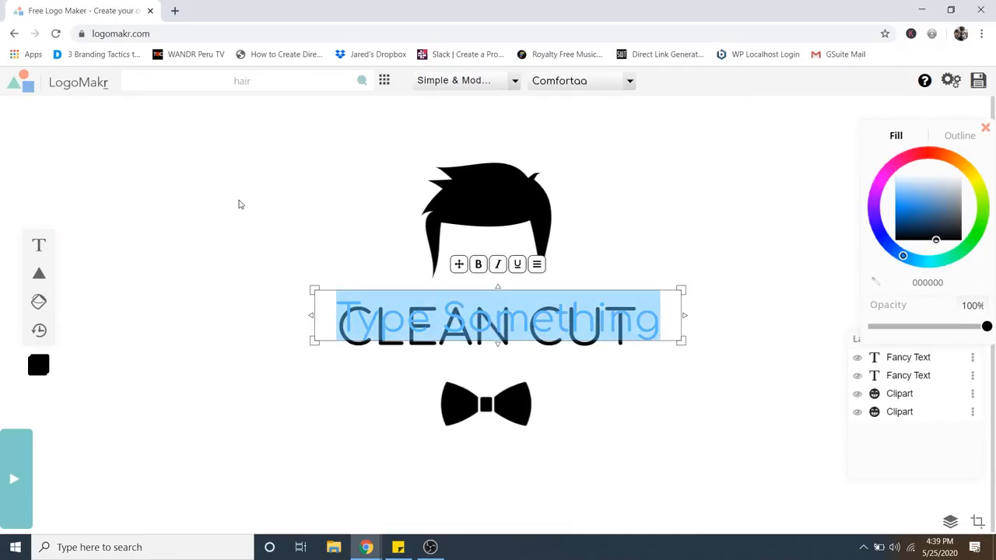
{"action": "type", "text": "CUT"}
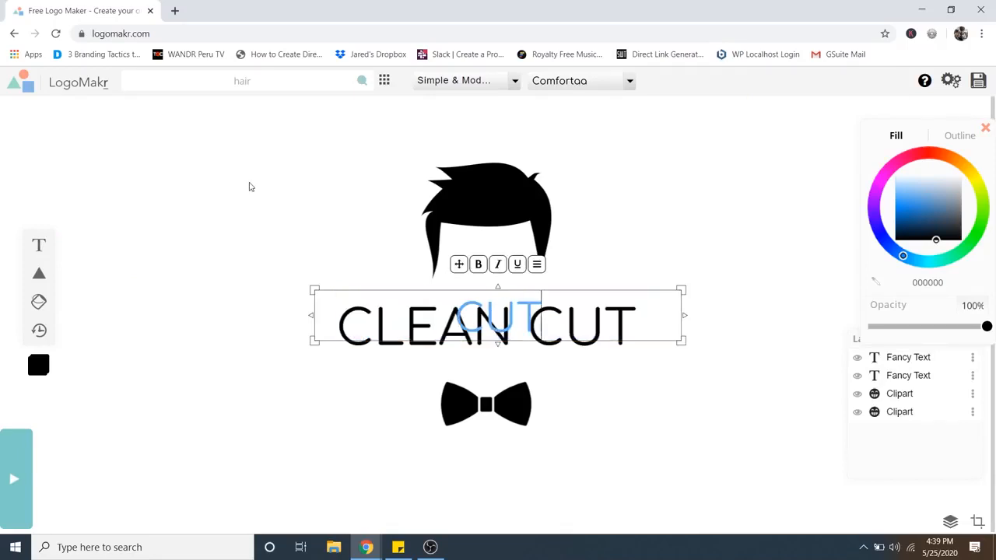
{"action": "left_click", "coordinate": [635, 260]}
{"action": "left_click_drag", "start_coordinate": [530, 300], "coordinate": [801, 224]}
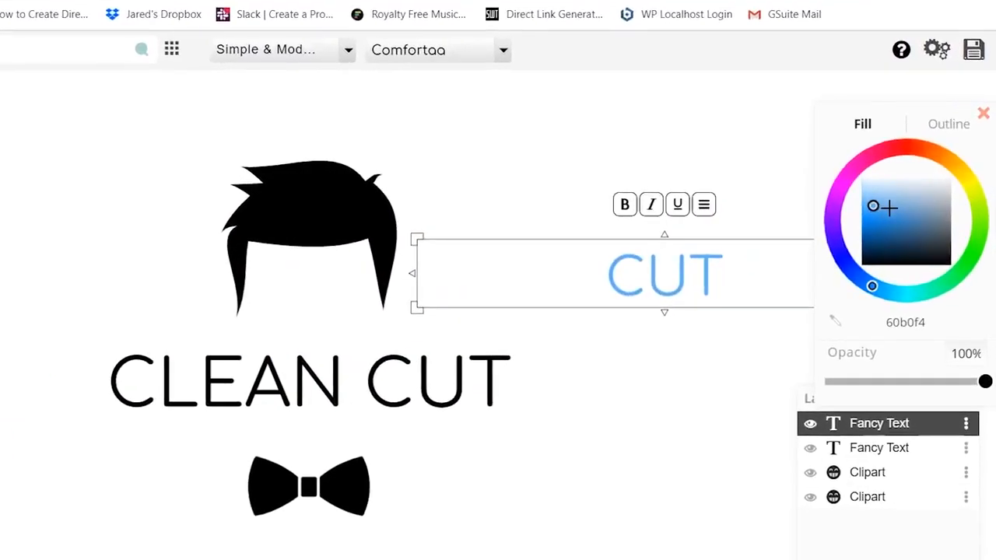
{"action": "left_click_drag", "start_coordinate": [888, 207], "coordinate": [881, 269]}
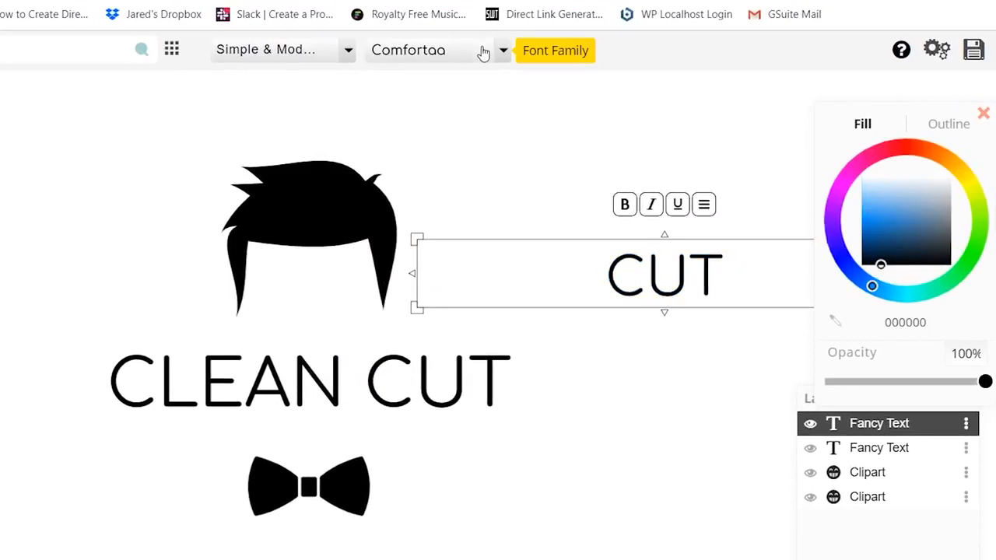
Set the CUT text's font to Fredoka One.
{"action": "left_click", "coordinate": [483, 52]}
{"action": "scroll", "coordinate": [484, 171], "scroll_direction": "down", "scroll_amount": 5}
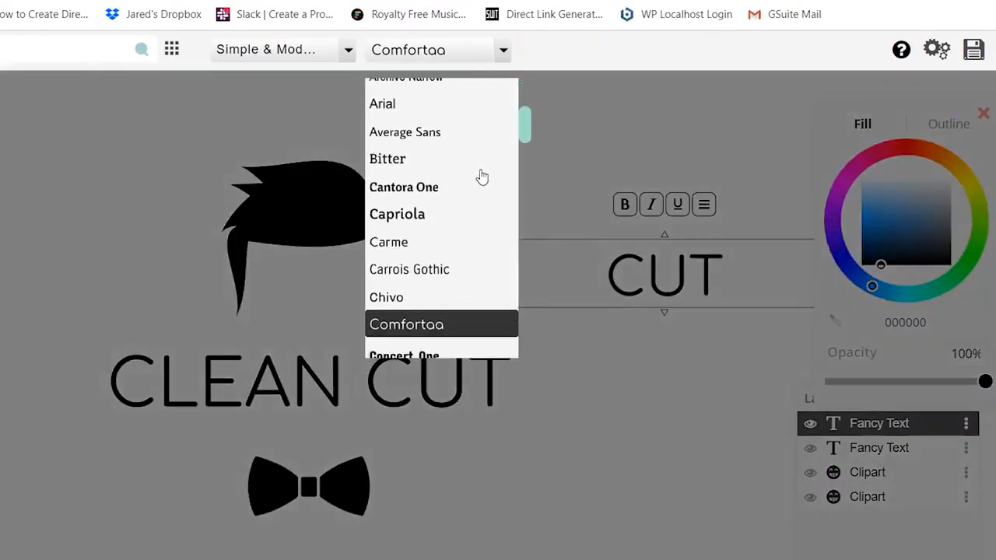
{"action": "scroll", "coordinate": [482, 178], "scroll_direction": "down", "scroll_amount": 5}
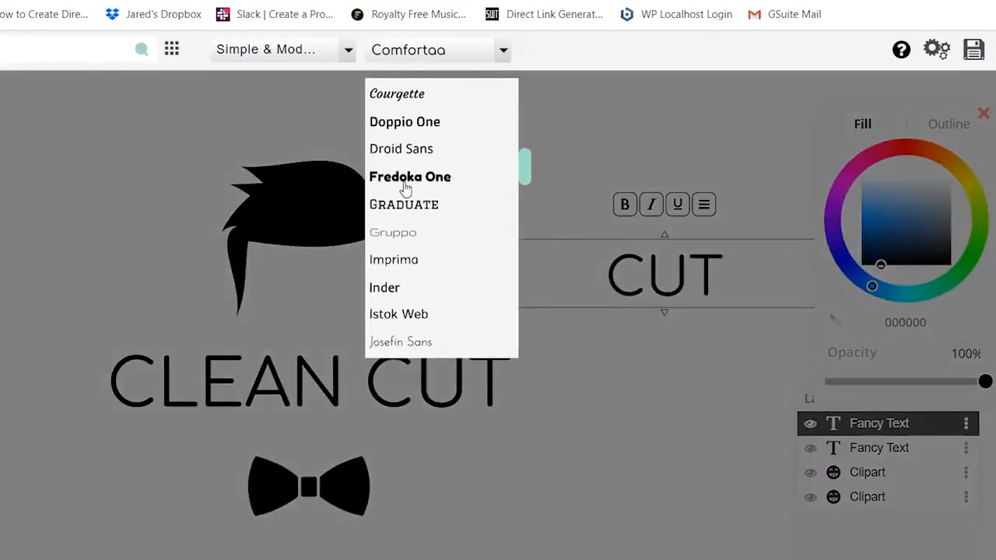
{"action": "left_click", "coordinate": [405, 178]}
{"action": "left_click_drag", "start_coordinate": [620, 277], "coordinate": [602, 278]}
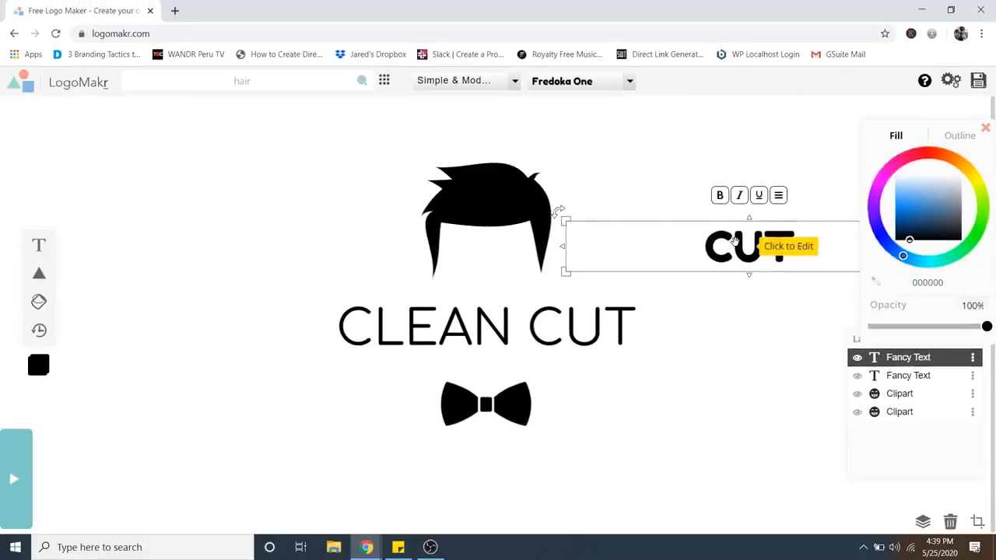
{"action": "left_click_drag", "start_coordinate": [703, 248], "coordinate": [678, 255]}
Rewrite the first text box to read CLEAN and move it left of the centre.
{"action": "left_click", "coordinate": [564, 335]}
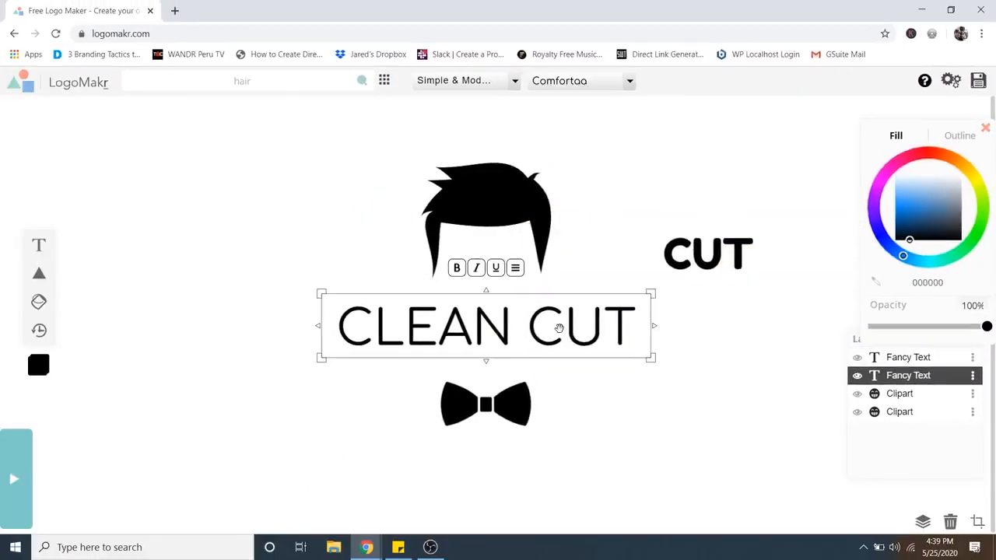
{"action": "left_click", "coordinate": [532, 325]}
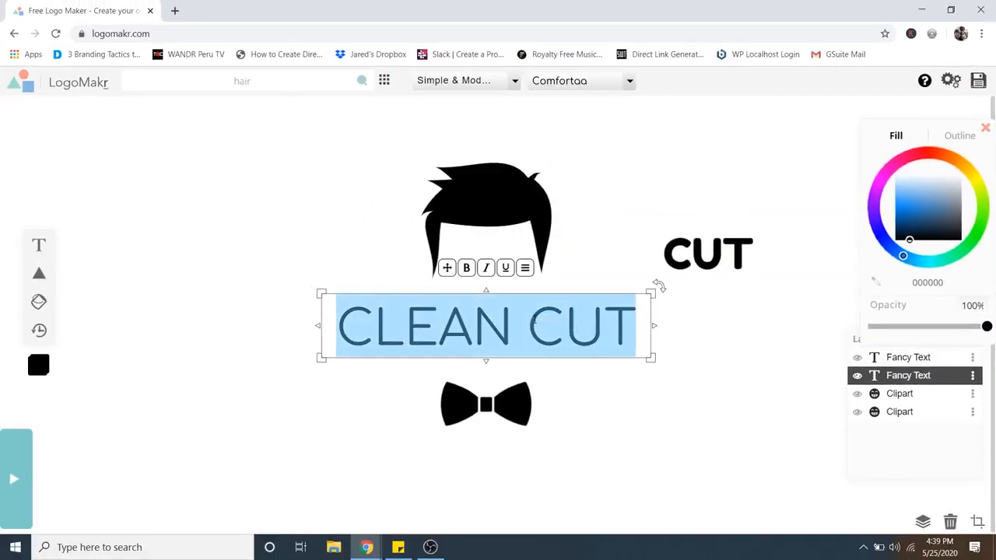
{"action": "type", "text": "CLEAN"}
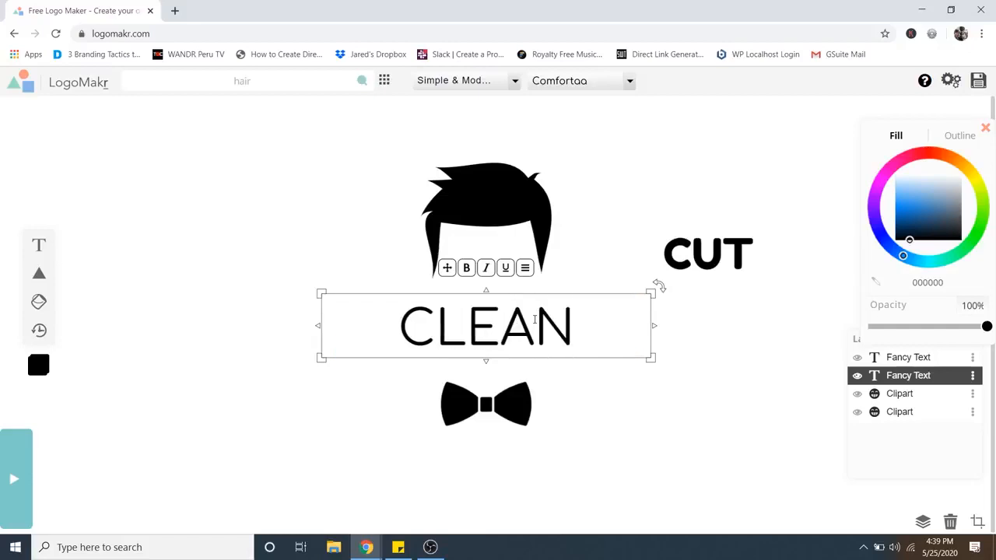
{"action": "left_click_drag", "start_coordinate": [544, 326], "coordinate": [488, 322]}
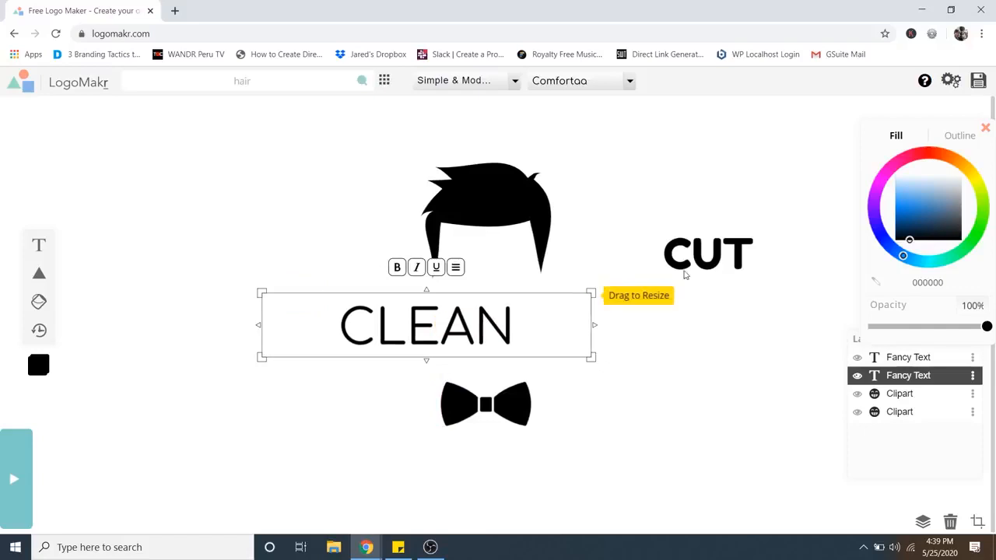
Move the CUT text beside CLEAN on the same line and adjust both text boxes' sizes.
{"action": "left_click", "coordinate": [720, 251]}
{"action": "left_click_drag", "start_coordinate": [720, 251], "coordinate": [563, 324]}
{"action": "left_click_drag", "start_coordinate": [747, 298], "coordinate": [779, 273]}
{"action": "mouse_move", "coordinate": [548, 306]}
{"action": "left_mouse_down"}
{"action": "mouse_move", "coordinate": [560, 311]}
{"action": "mouse_move", "coordinate": [550, 319]}
{"action": "left_mouse_up"}
{"action": "left_click", "coordinate": [361, 335]}
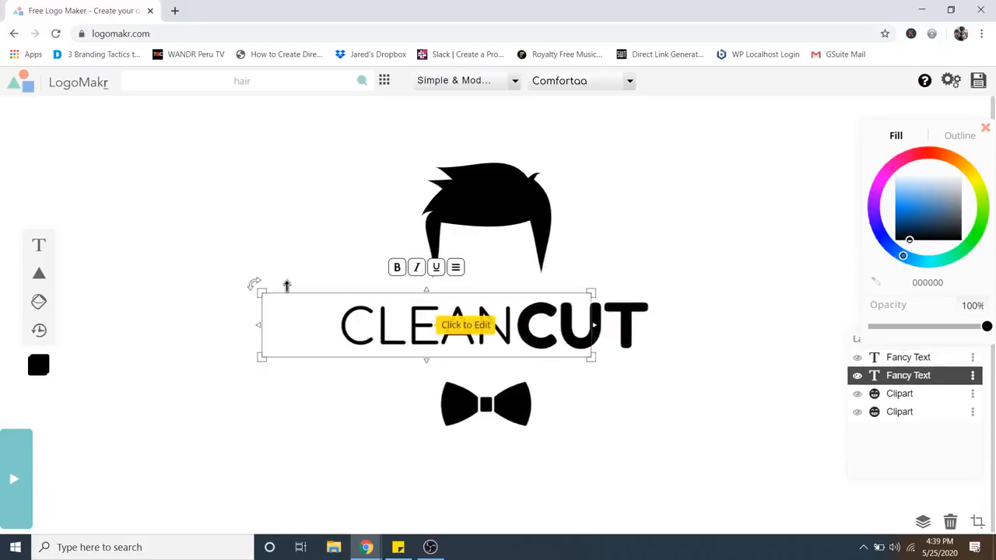
{"action": "left_click_drag", "start_coordinate": [260, 292], "coordinate": [238, 284]}
{"action": "left_click", "coordinate": [774, 325]}
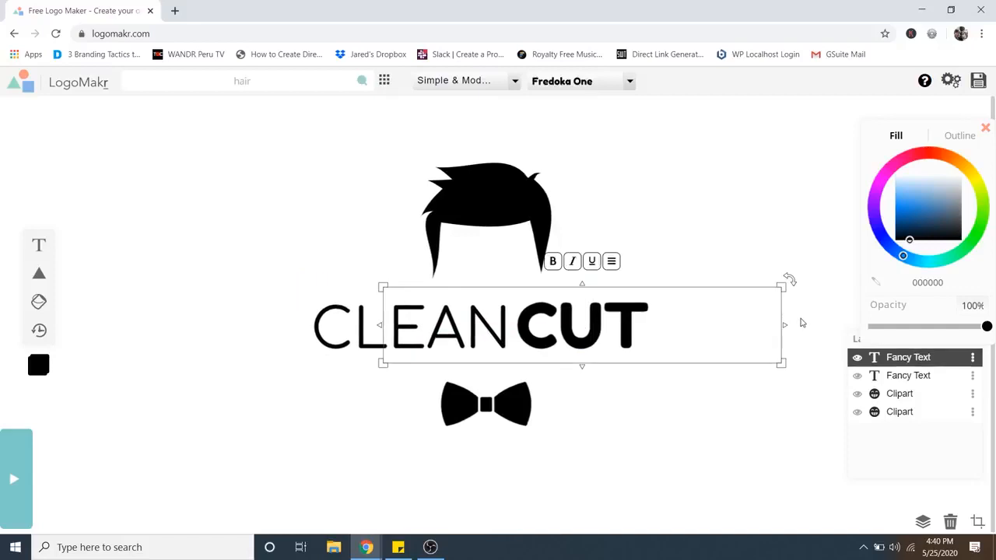
Select both text boxes together and centre CLEAN CUT beneath the hair clipart.
{"action": "left_click", "coordinate": [801, 322]}
{"action": "left_click_drag", "start_coordinate": [826, 317], "coordinate": [363, 328]}
{"action": "left_click_drag", "start_coordinate": [600, 330], "coordinate": [564, 341]}
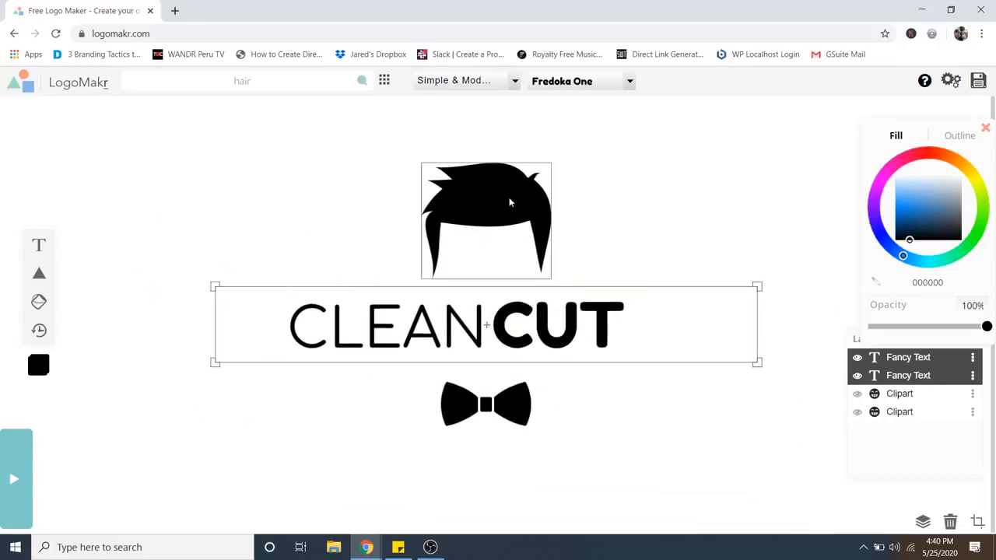
Move the hair clipart down and the bow tie up to tighten the layout around the text.
{"action": "left_click_drag", "start_coordinate": [507, 201], "coordinate": [507, 217]}
{"action": "left_click_drag", "start_coordinate": [523, 418], "coordinate": [523, 403]}
{"action": "left_click_drag", "start_coordinate": [798, 306], "coordinate": [540, 321]}
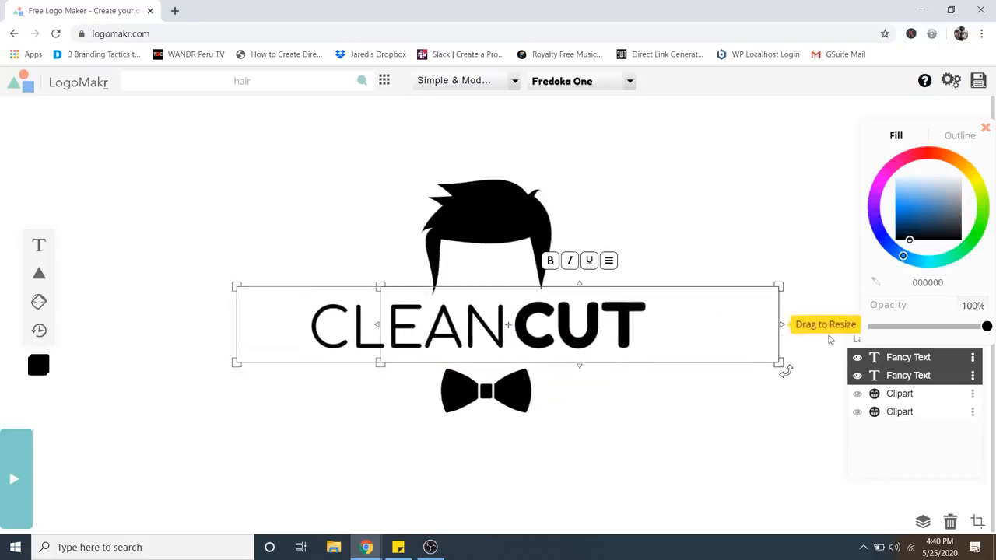
{"action": "left_click", "coordinate": [821, 334]}
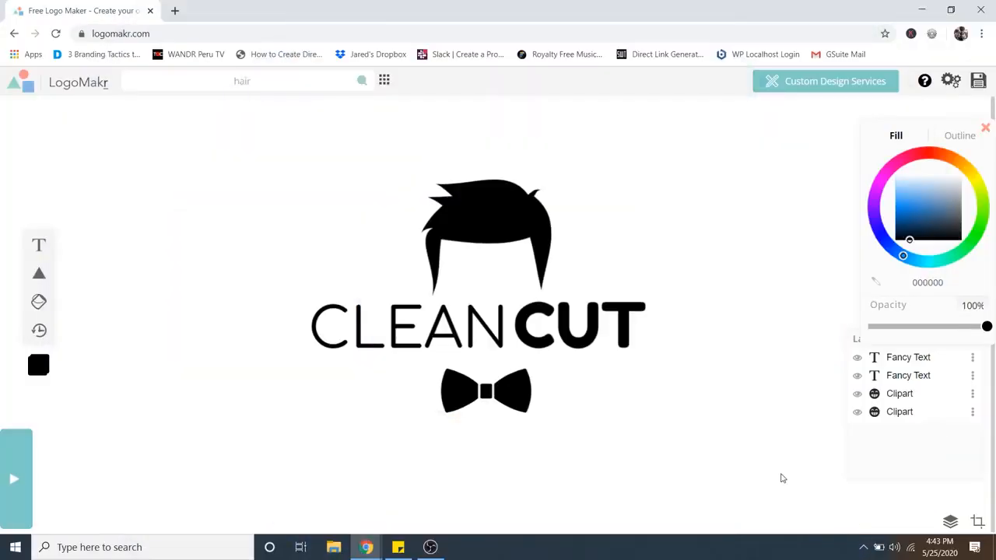
Colour the CUT text dark navy blue, hex 254161.
{"action": "left_click", "coordinate": [596, 319]}
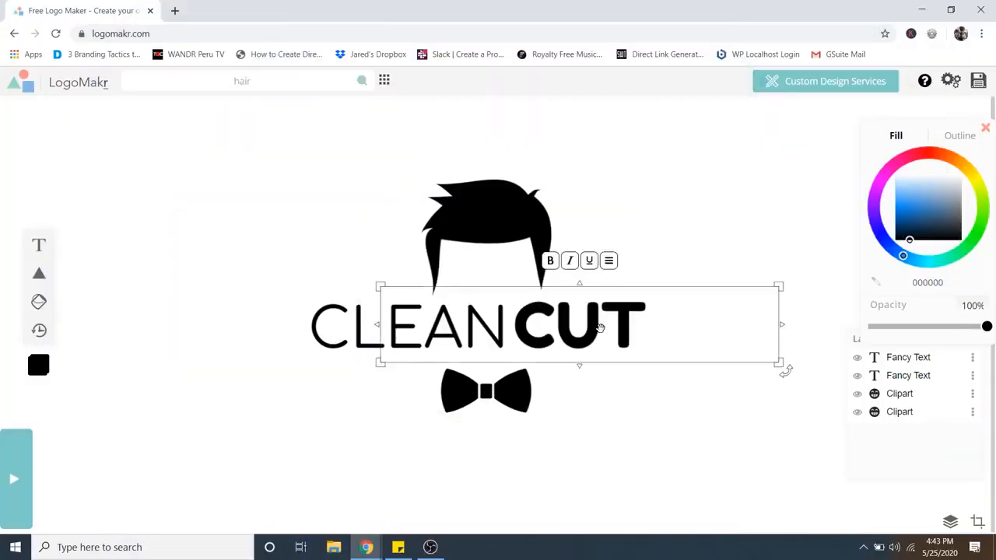
{"action": "left_click", "coordinate": [587, 315]}
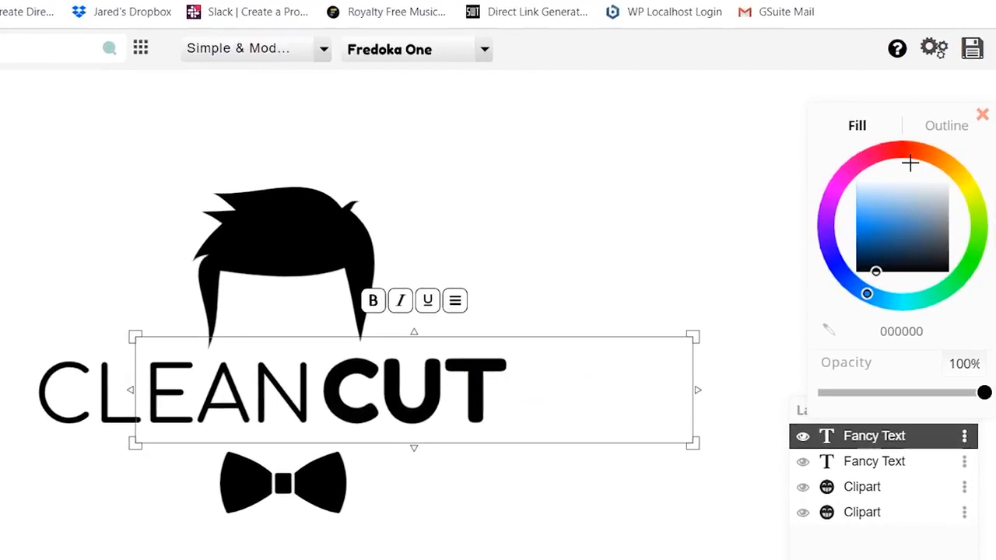
{"action": "mouse_move", "coordinate": [878, 150]}
{"action": "left_mouse_down"}
{"action": "mouse_move", "coordinate": [904, 148]}
{"action": "mouse_move", "coordinate": [989, 215]}
{"action": "mouse_move", "coordinate": [959, 288]}
{"action": "mouse_move", "coordinate": [872, 309]}
{"action": "mouse_move", "coordinate": [798, 231]}
{"action": "mouse_move", "coordinate": [802, 223]}
{"action": "left_mouse_up"}
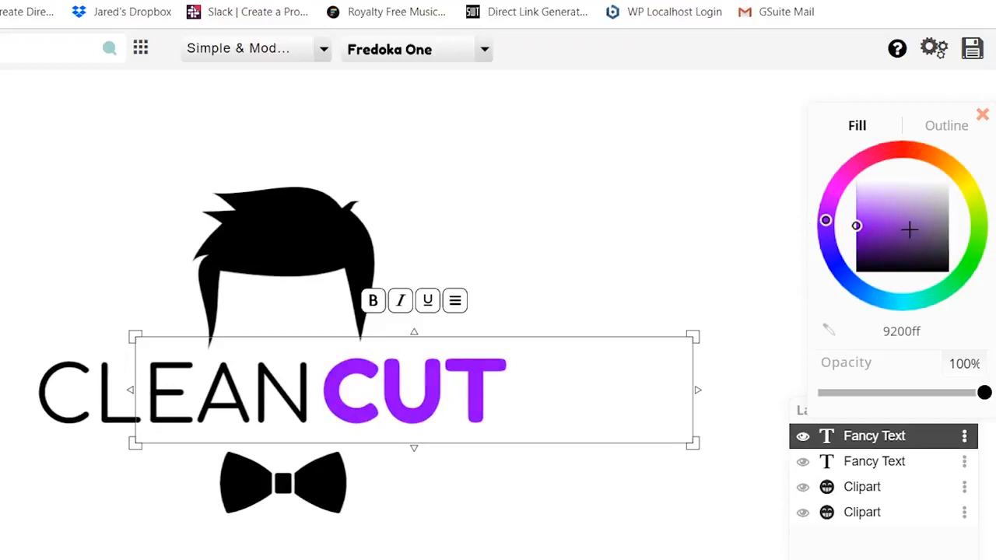
{"action": "mouse_move", "coordinate": [908, 229]}
{"action": "left_mouse_down"}
{"action": "mouse_move", "coordinate": [898, 228]}
{"action": "mouse_move", "coordinate": [900, 187]}
{"action": "mouse_move", "coordinate": [894, 255]}
{"action": "left_mouse_up"}
{"action": "mouse_move", "coordinate": [834, 260]}
{"action": "left_mouse_down"}
{"action": "mouse_move", "coordinate": [867, 293]}
{"action": "mouse_move", "coordinate": [855, 291]}
{"action": "left_mouse_up"}
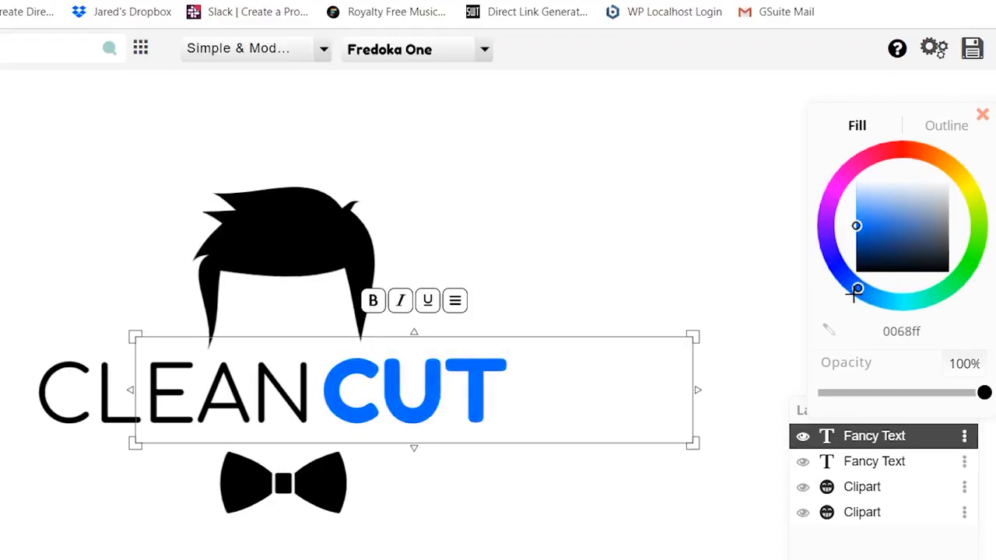
{"action": "left_click_drag", "start_coordinate": [900, 228], "coordinate": [907, 246]}
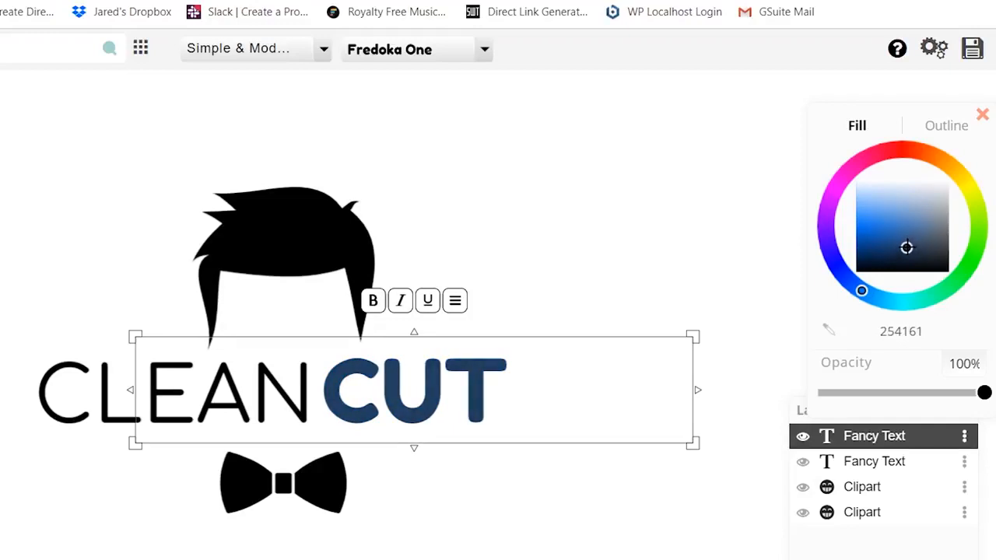
{"action": "left_click", "coordinate": [699, 302]}
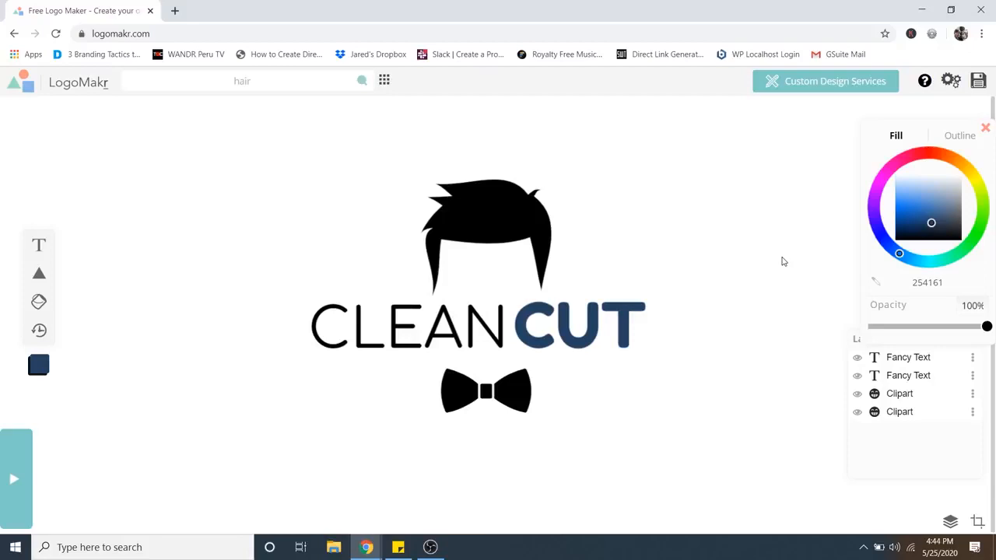
Save the logo and choose the free low-resolution download.
{"action": "left_click", "coordinate": [580, 325]}
{"action": "left_click", "coordinate": [502, 250]}
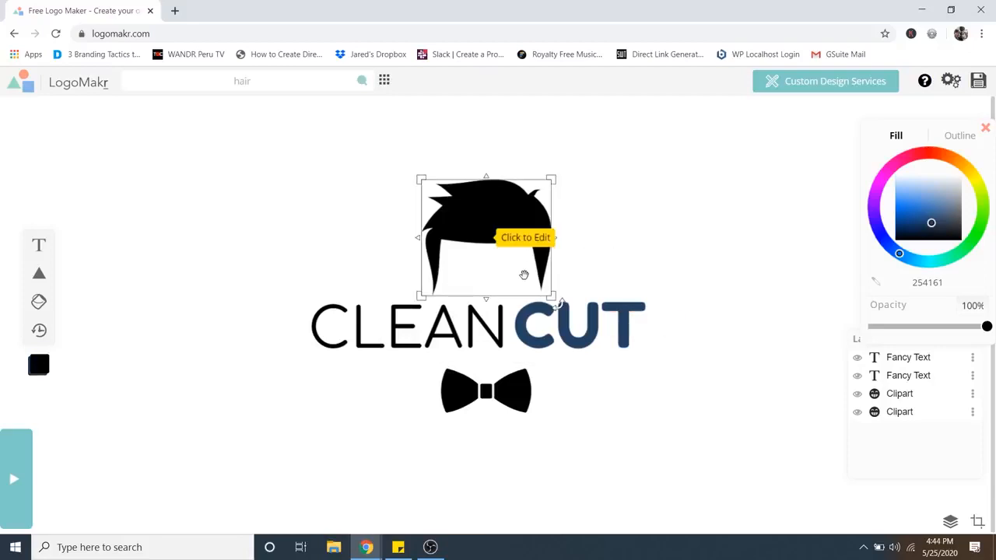
{"action": "left_click", "coordinate": [524, 296]}
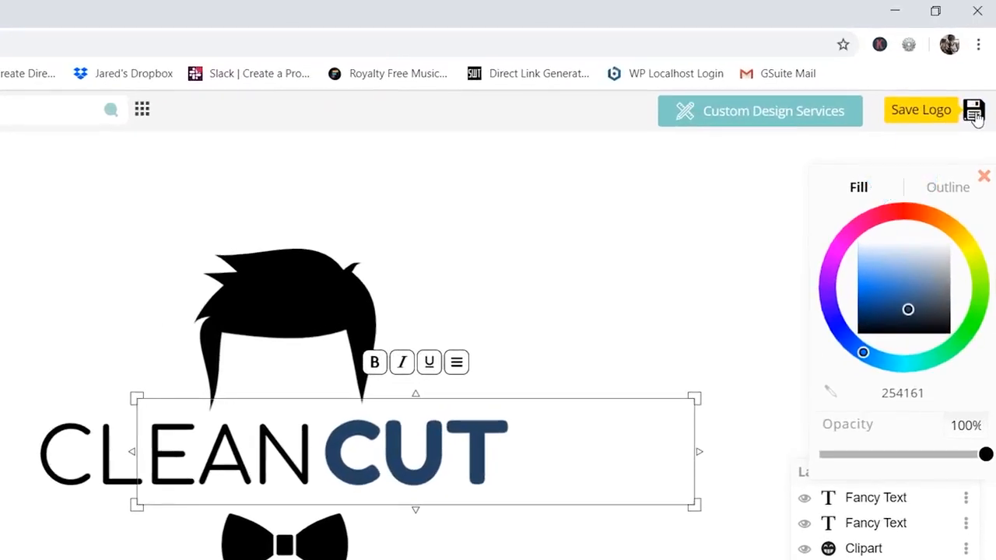
{"action": "left_click", "coordinate": [974, 112]}
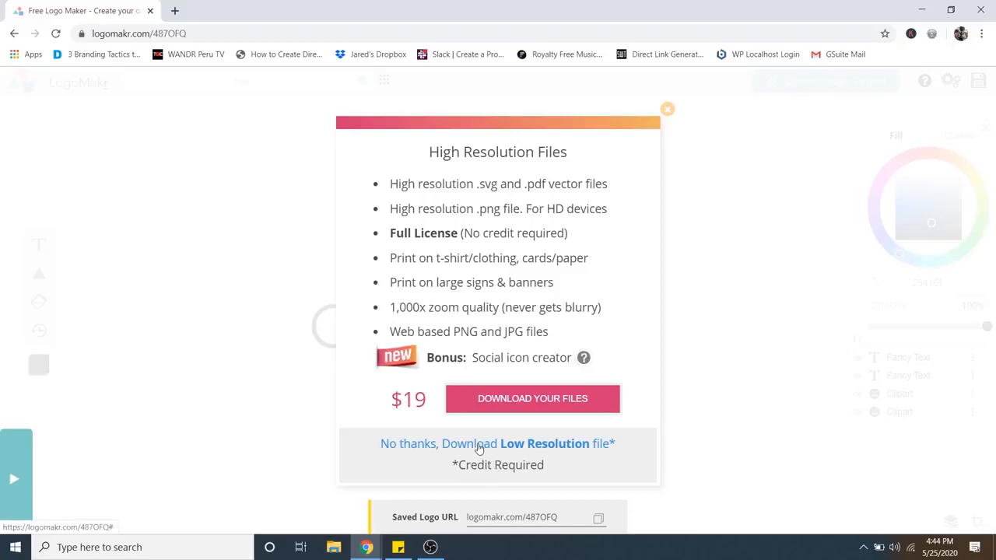
{"action": "left_click", "coordinate": [478, 446]}
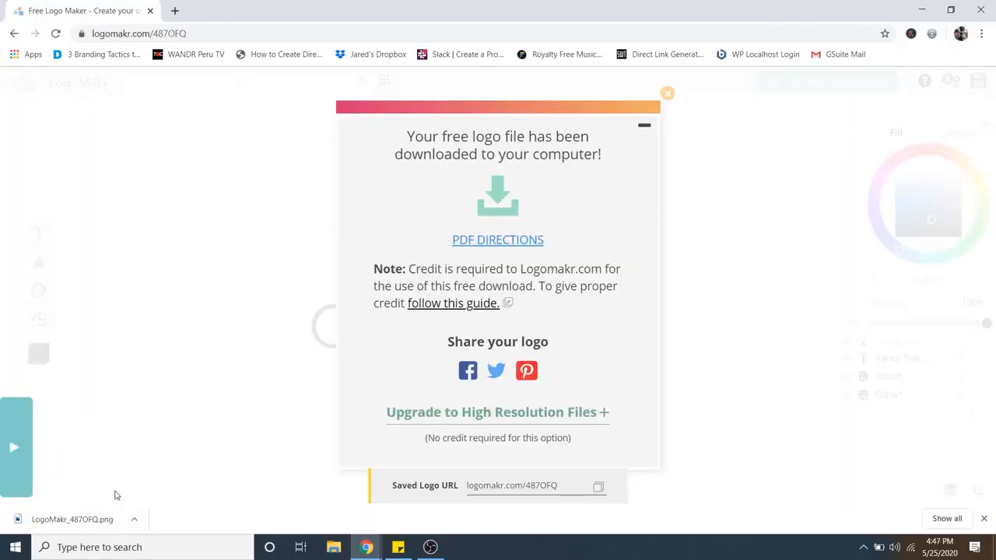
Open the Desktop folder in File Explorer to check the downloaded logo file.
{"action": "left_click", "coordinate": [333, 547]}
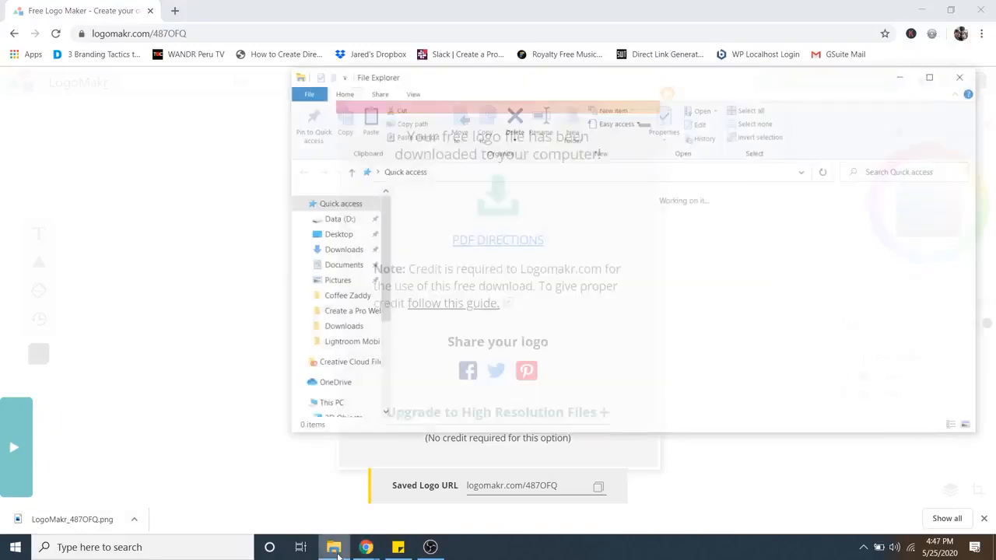
{"action": "left_click", "coordinate": [334, 234]}
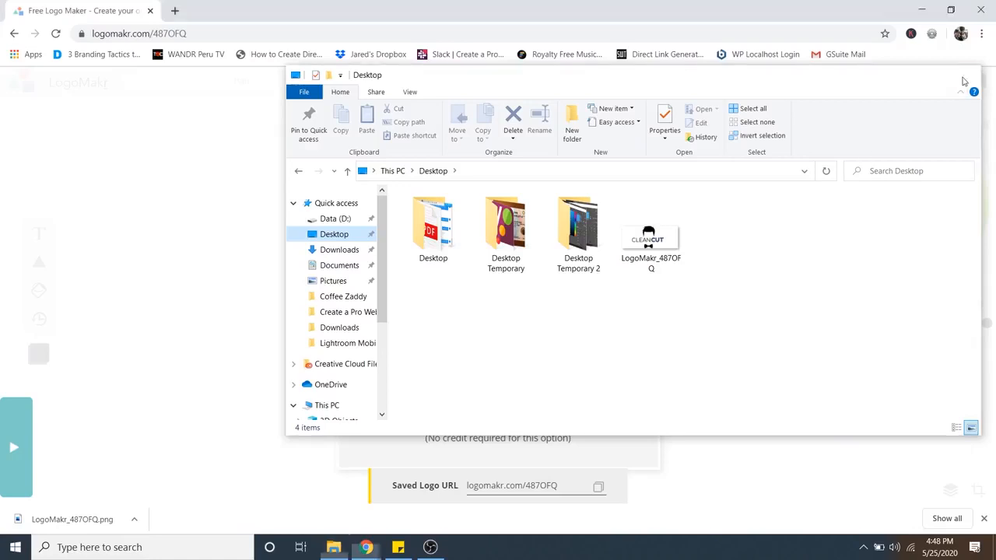
{"action": "left_click", "coordinate": [964, 75]}
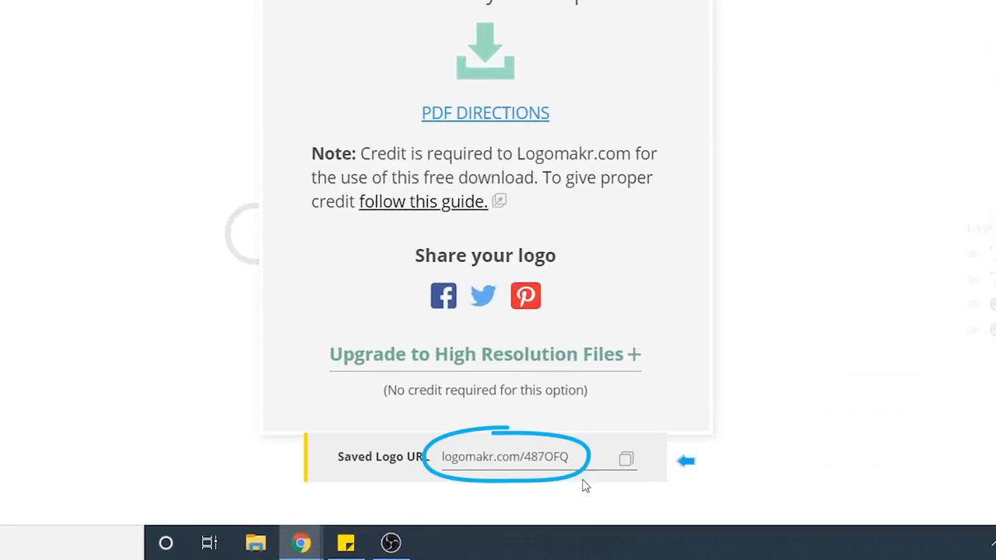
Copy the saved logo URL.
{"action": "left_click", "coordinate": [626, 463]}
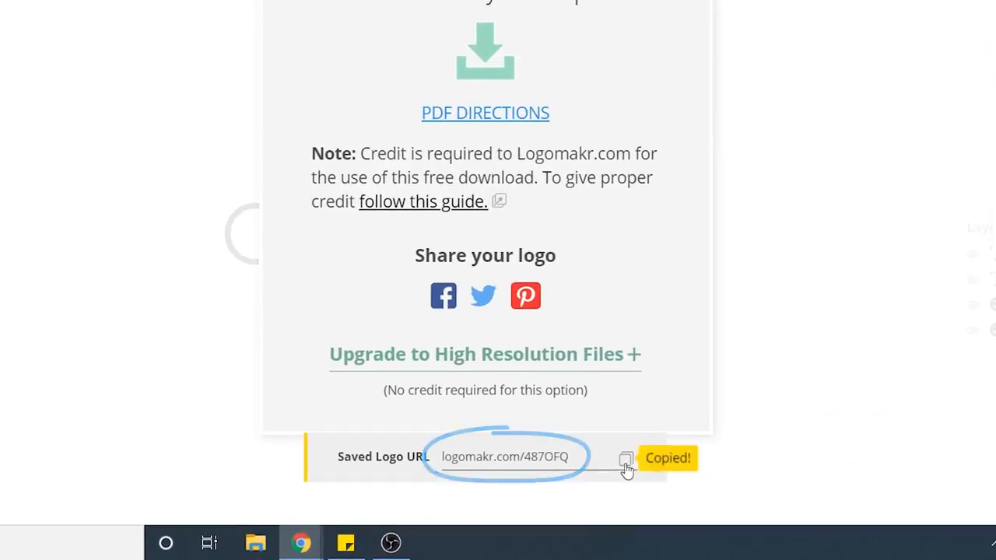